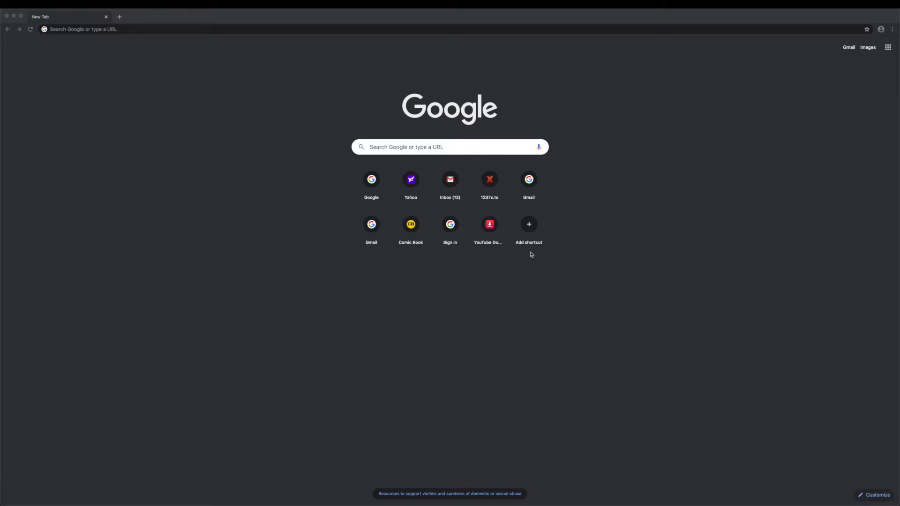
Navigate the new Chrome tab to gmail.com
click(382, 30)
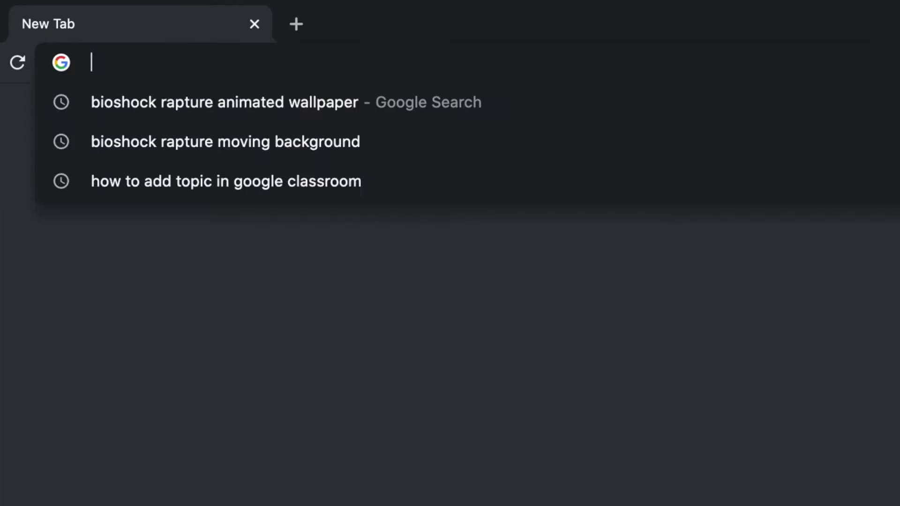
text(gmail)
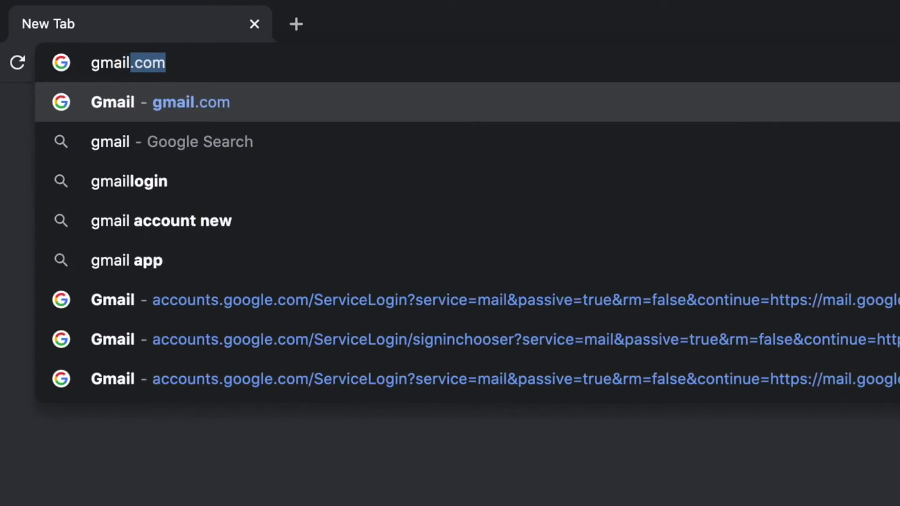
text(.com)
key(Return)
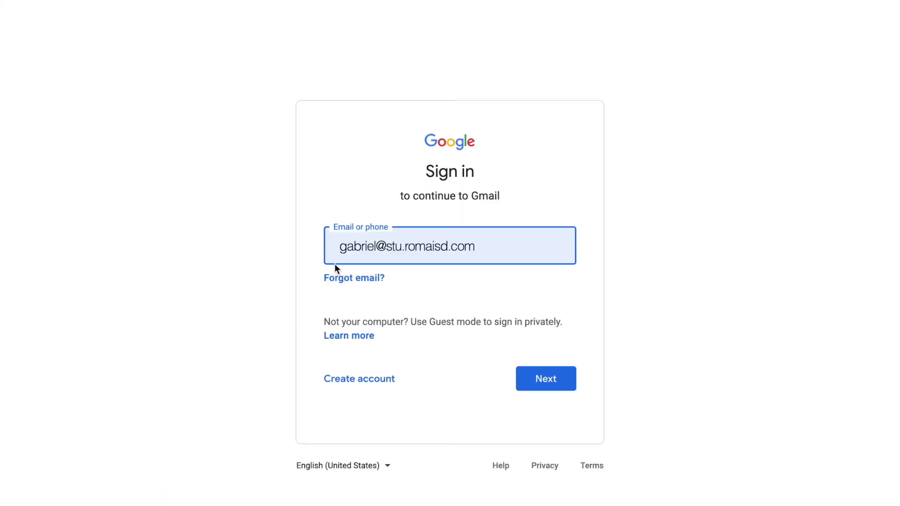
Sign in with the school account email and the autofilled password to reach the inbox
click(536, 384)
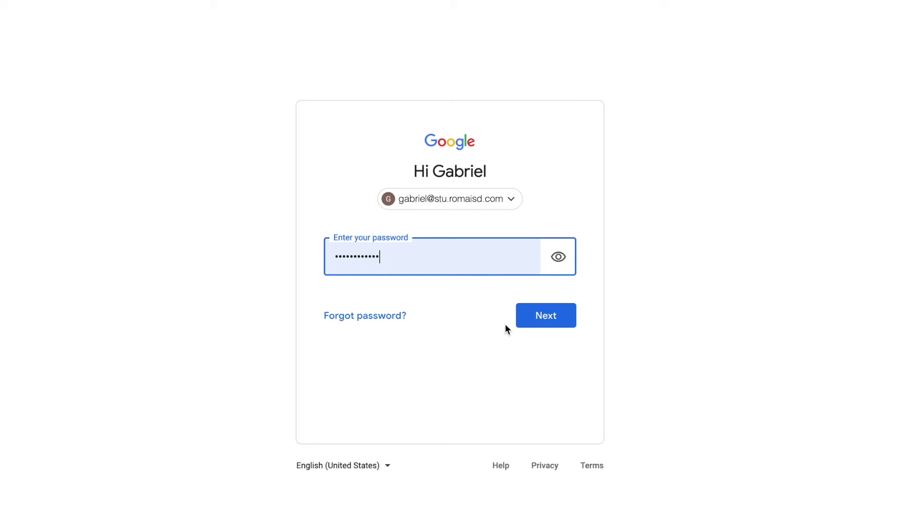
click(540, 324)
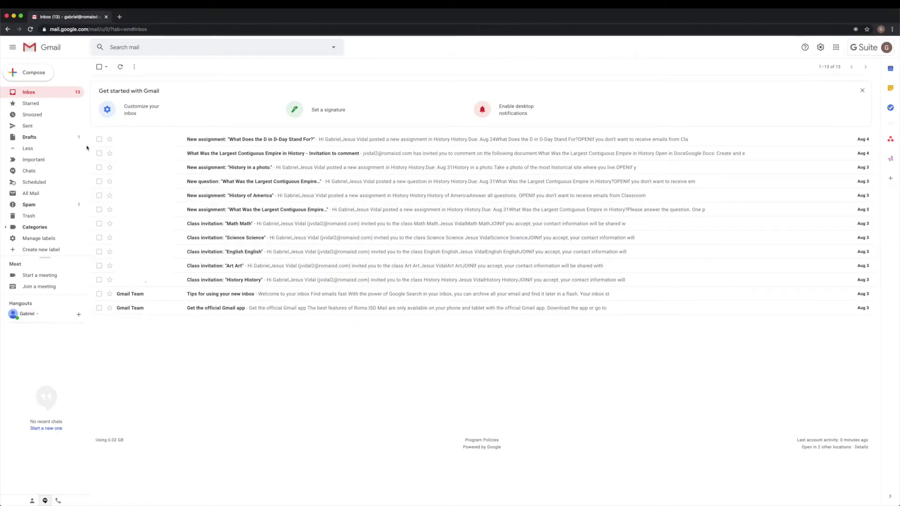
click(879, 52)
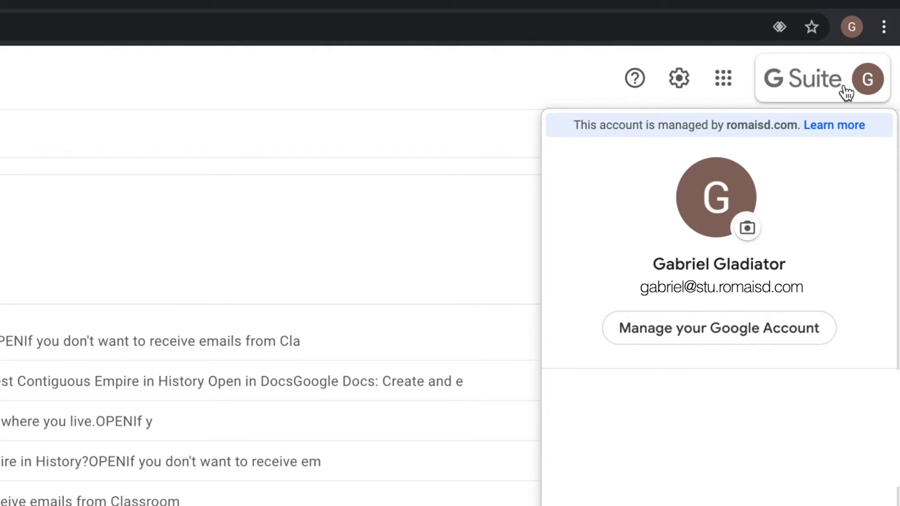
click(846, 92)
click(723, 79)
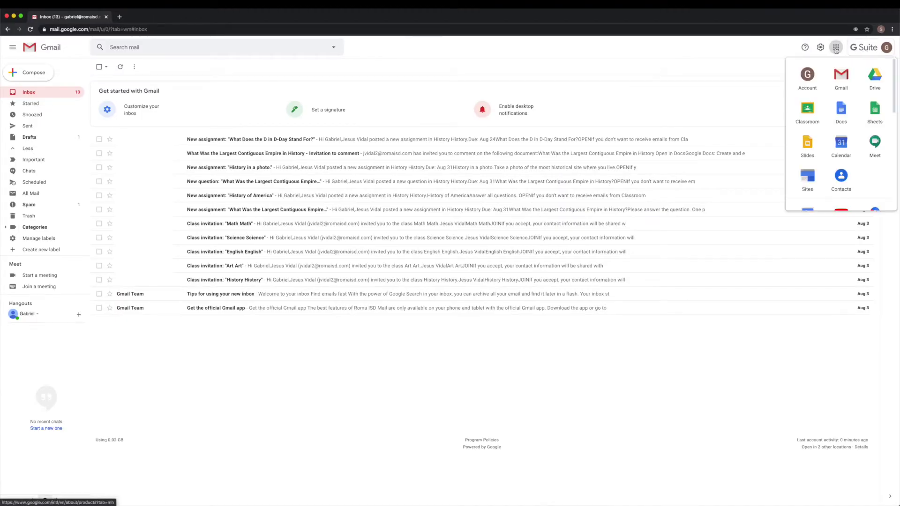
scroll(831, 82, down, 5)
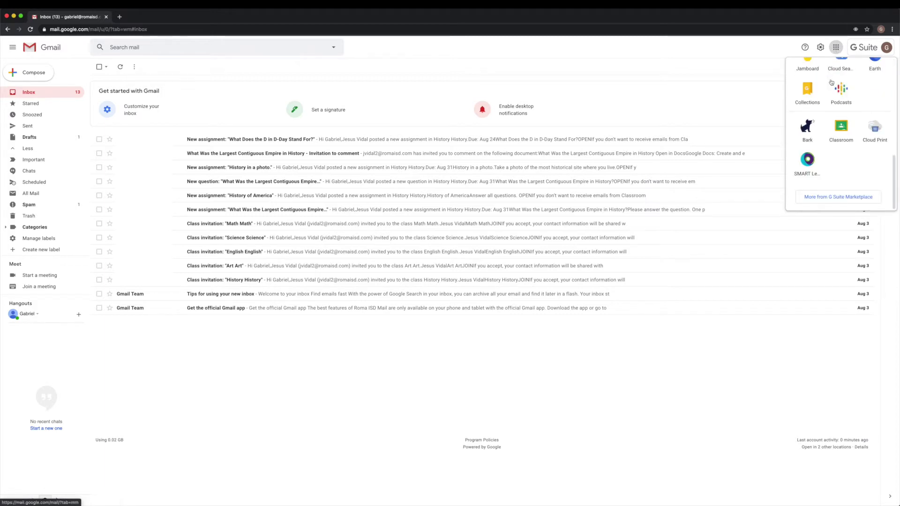
scroll(831, 83, up, 5)
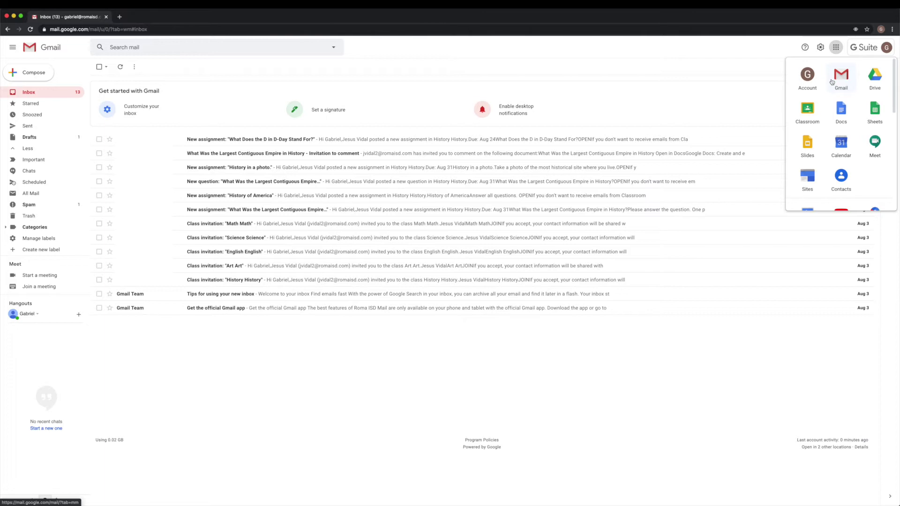
click(821, 48)
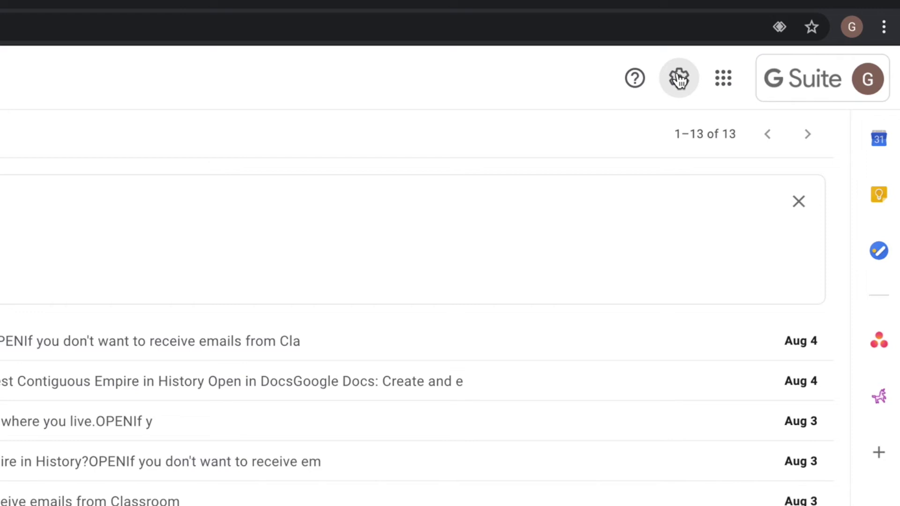
click(679, 78)
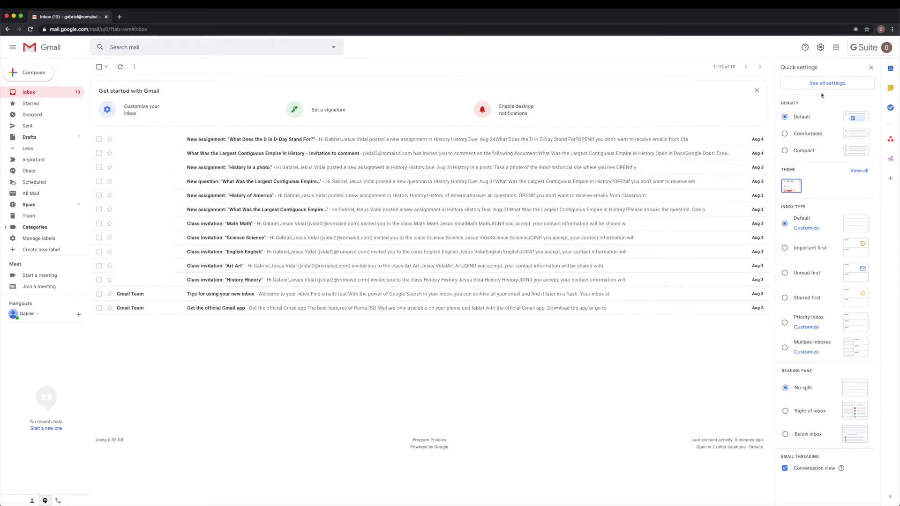
click(847, 83)
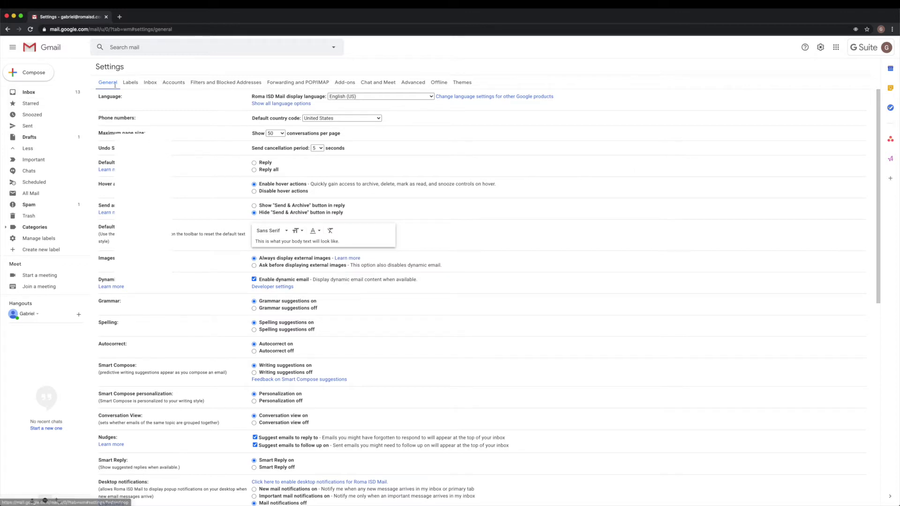
key(super+bracketleft)
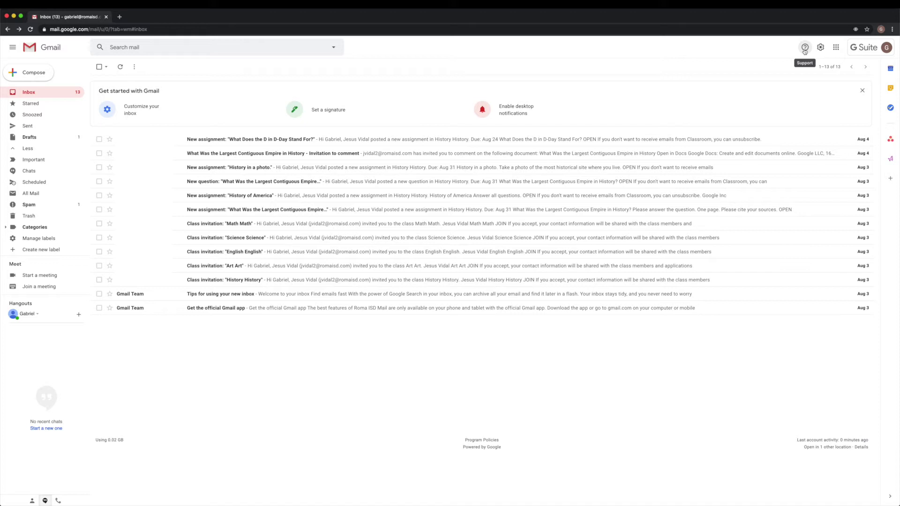
click(805, 49)
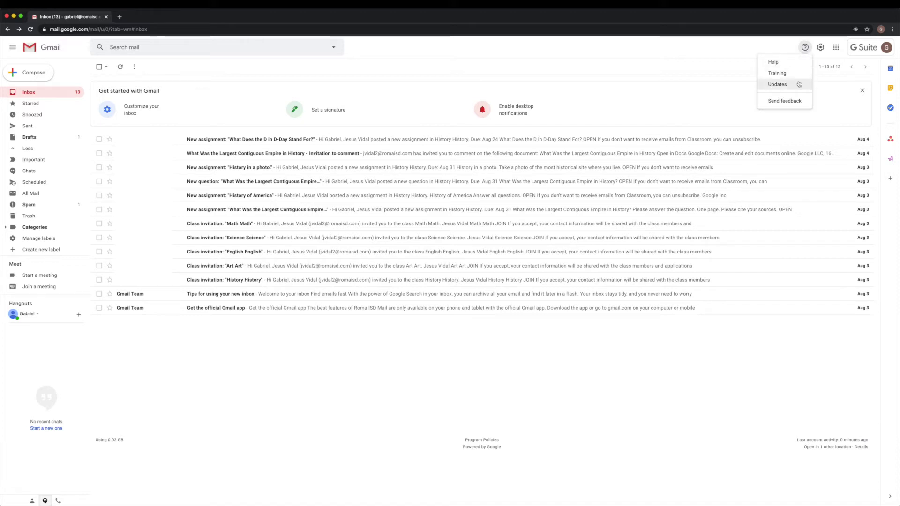
click(802, 51)
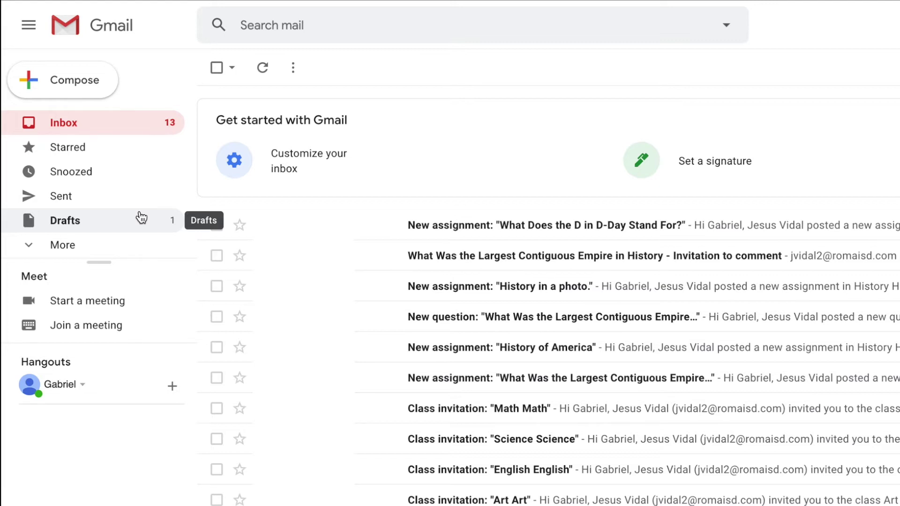
Expand the extra sidebar folders and open the Classroom email 'What Does the D in D-Day Stand For?'
click(70, 243)
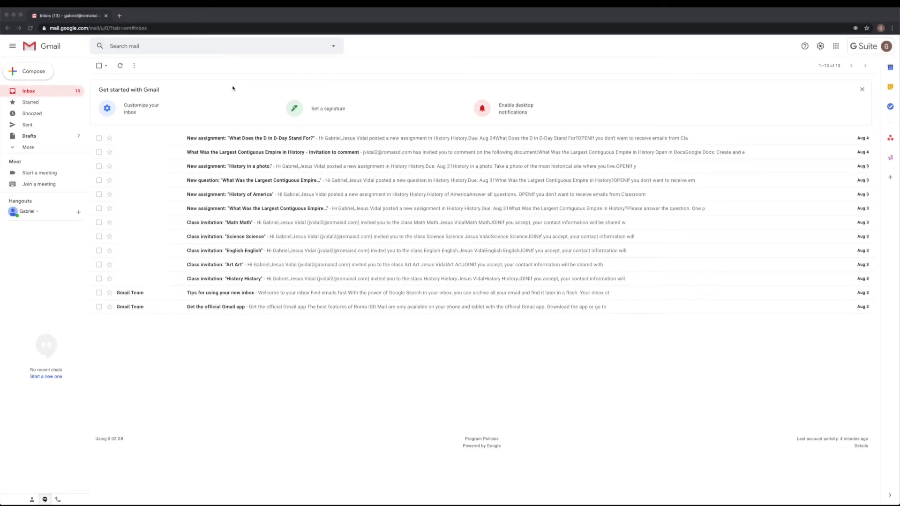
click(283, 140)
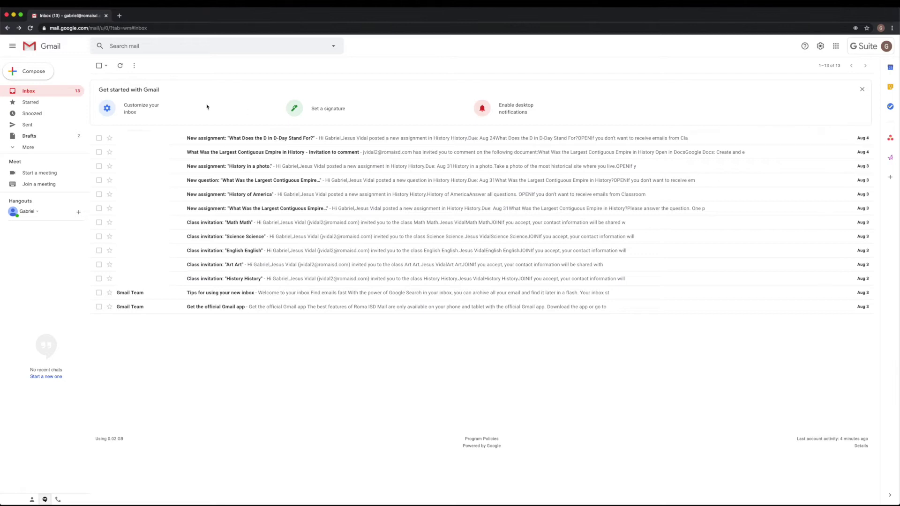
click(232, 138)
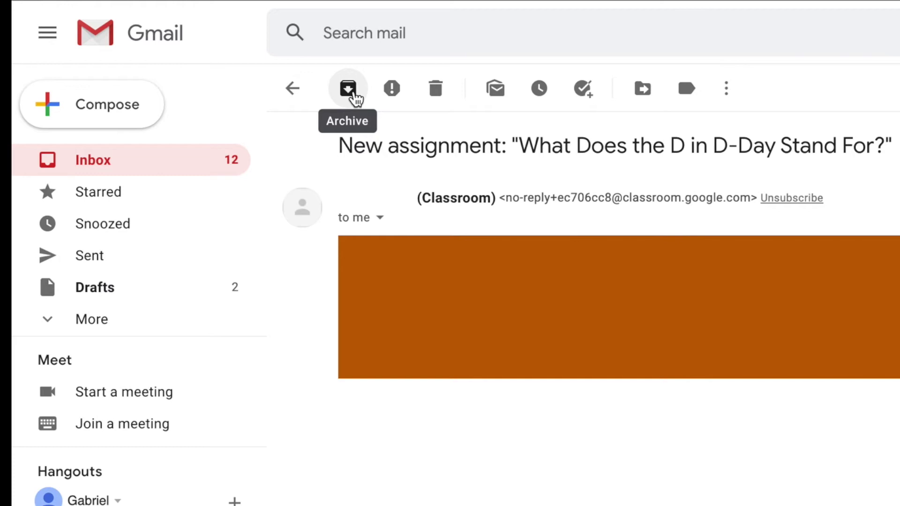
Expand the extra sidebar folders and open the D-Day email's More actions menu
click(97, 320)
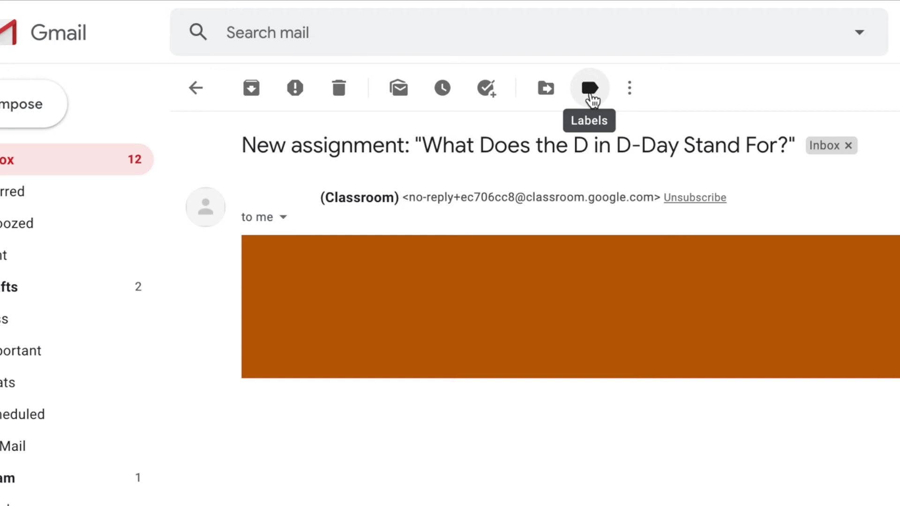
click(639, 92)
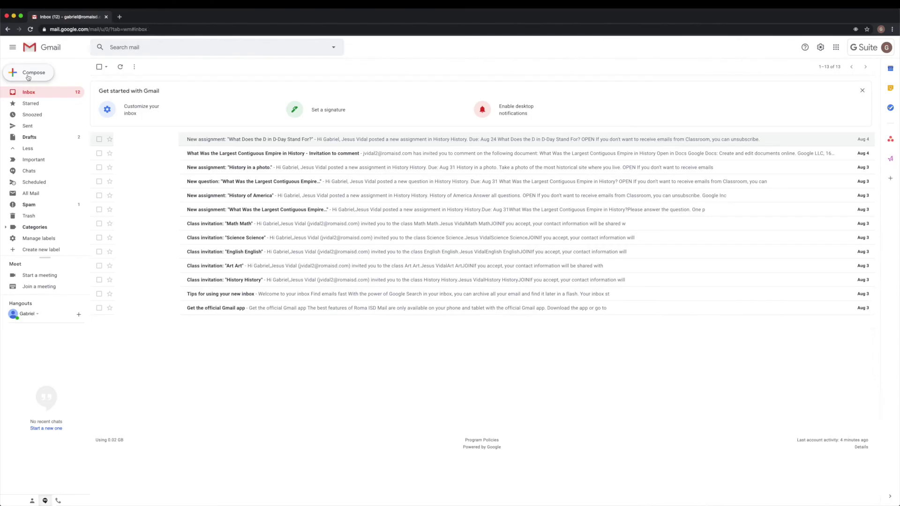
Start a new email to the teacher's address with the subject 'Help on lesson 5'
click(84, 160)
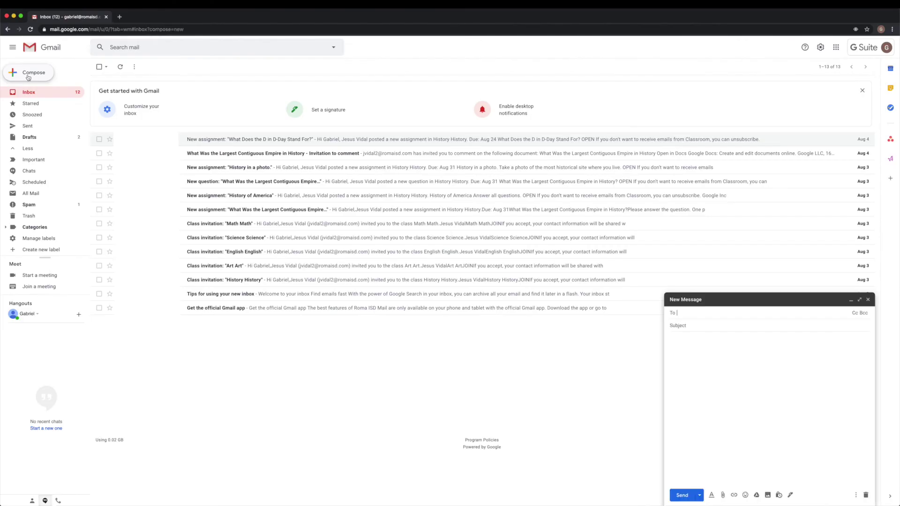
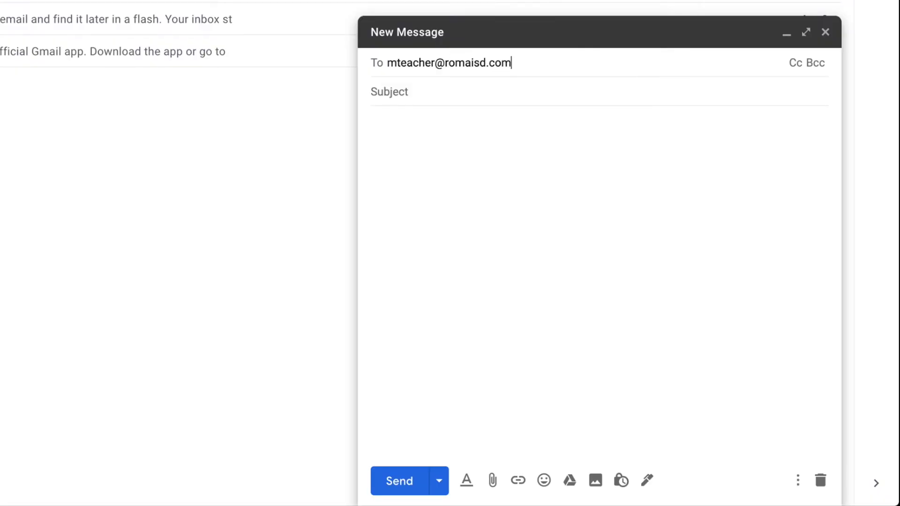
key(Return)
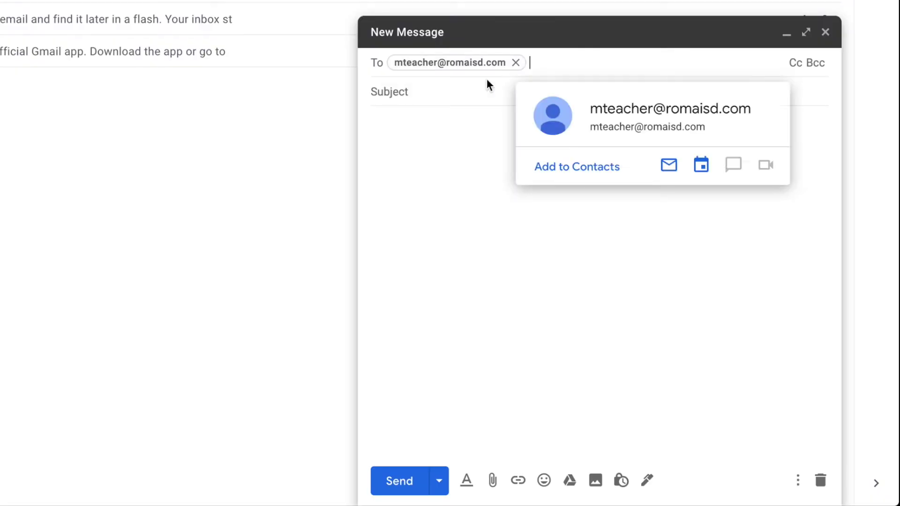
click(436, 87)
text(Help o)
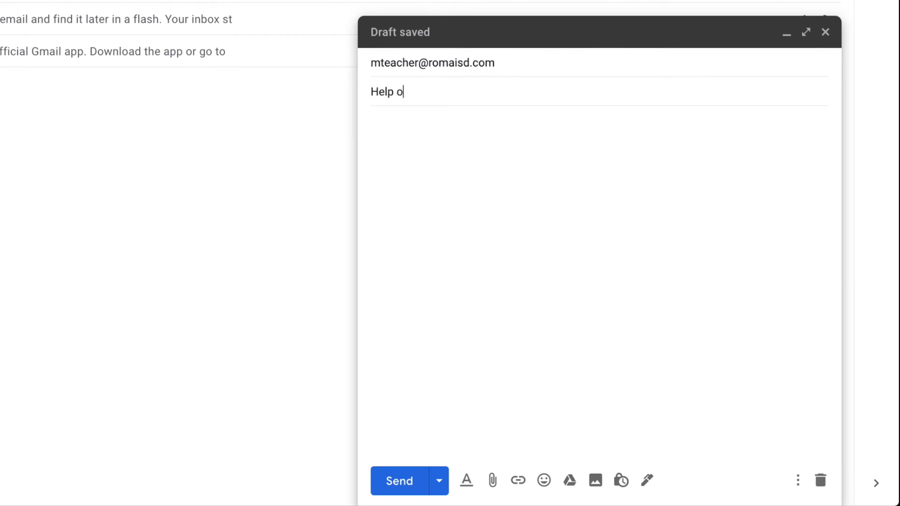
text(n lesson 5)
Write 'I need help on lesson 5.' in the body, attach Biographical Report.docx, and bring up the Drive picker
click(426, 136)
text(I need help o)
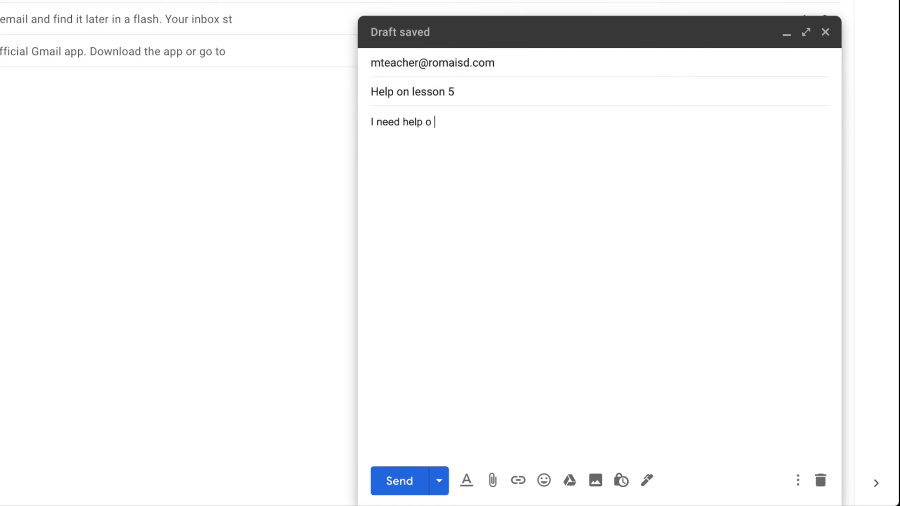
key(BackSpace)
text(n less)
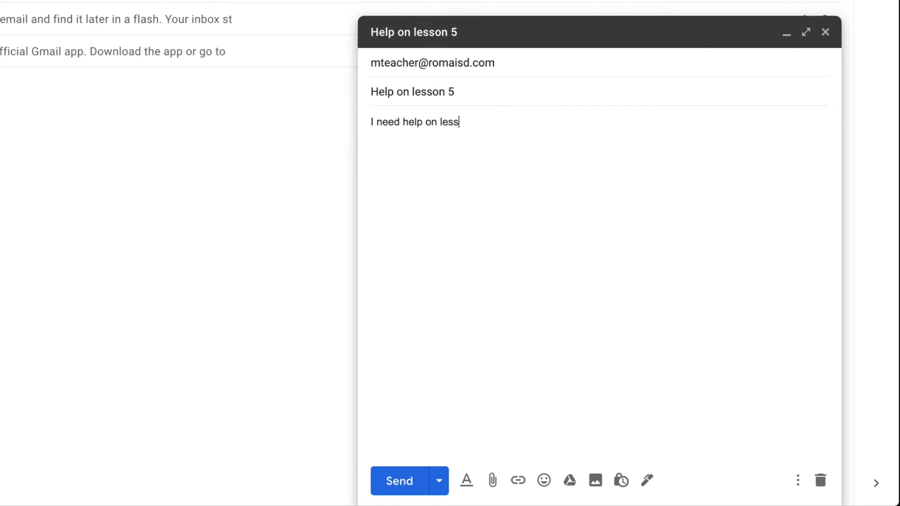
text(on 5.)
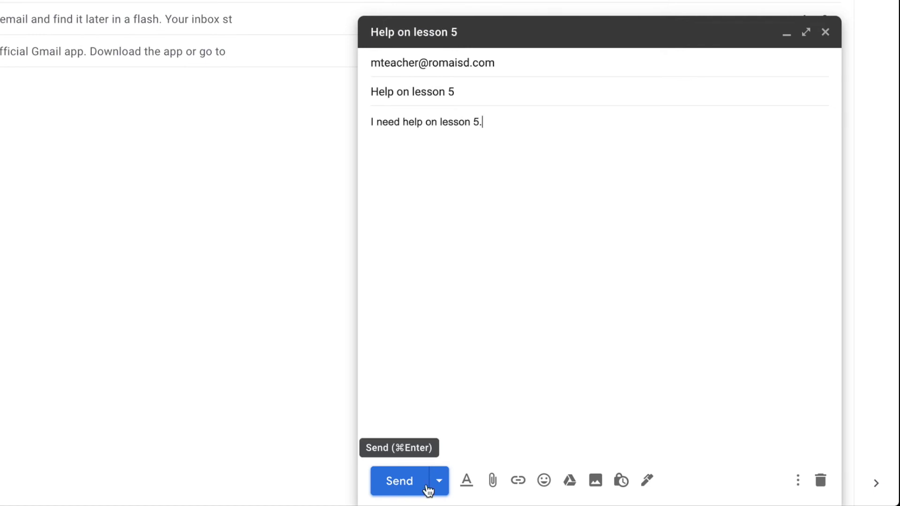
click(490, 484)
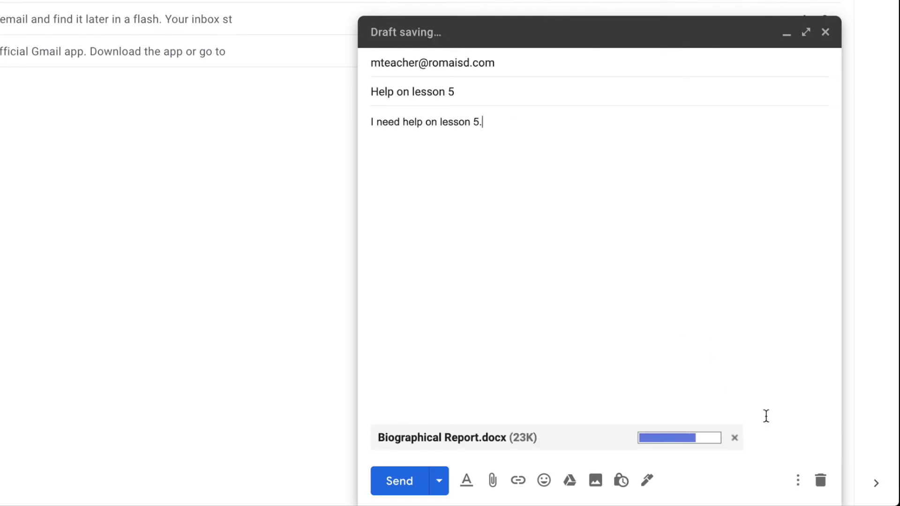
click(571, 483)
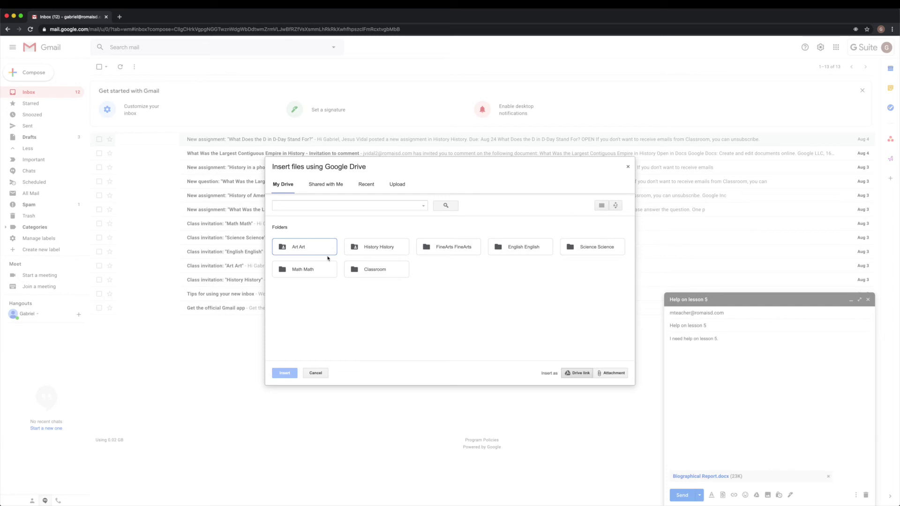
Insert the History History Drive folder and send the lesson 5 email to the teacher
click(323, 252)
click(390, 249)
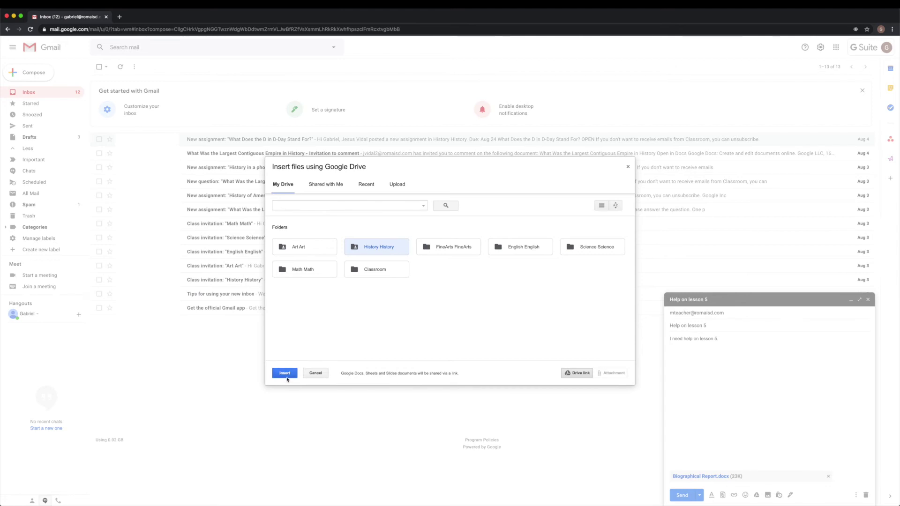
click(285, 373)
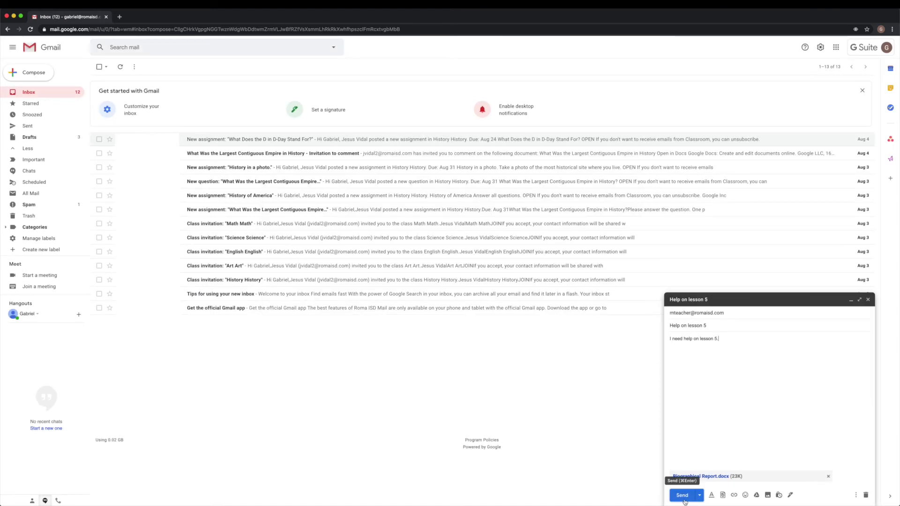
click(867, 300)
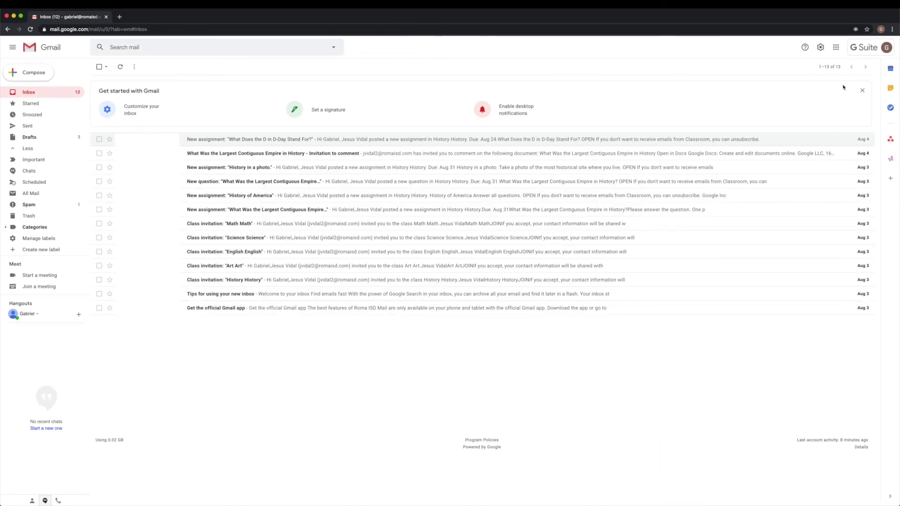
click(836, 47)
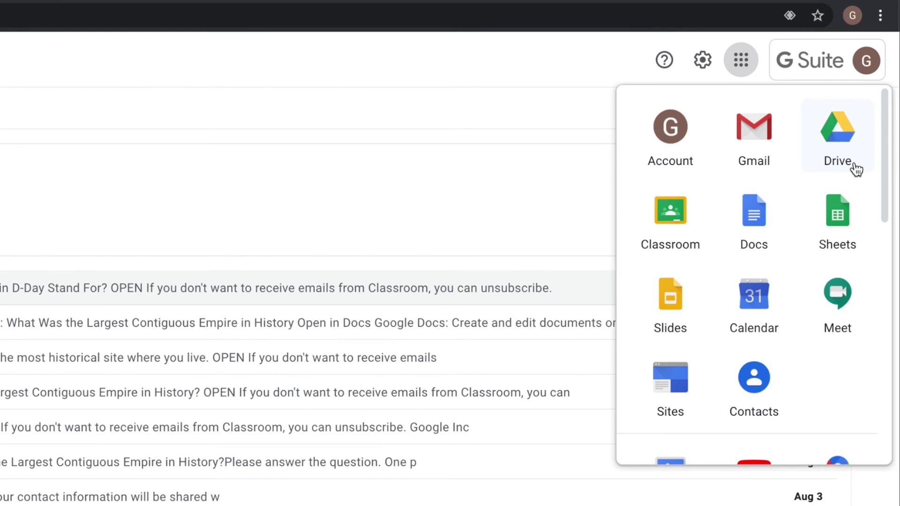
Open Google Drive, browse into the empty Art Art folder, and return to My Drive
click(853, 164)
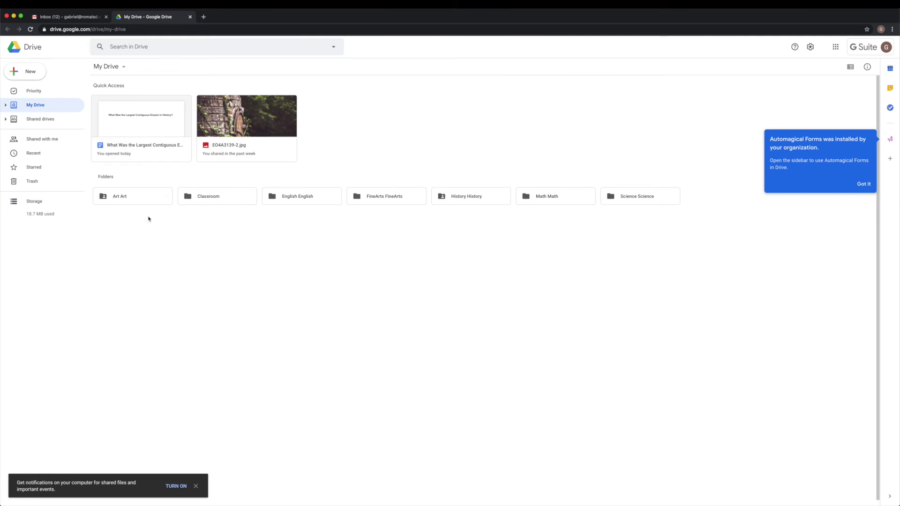
click(311, 152)
double_click(155, 202)
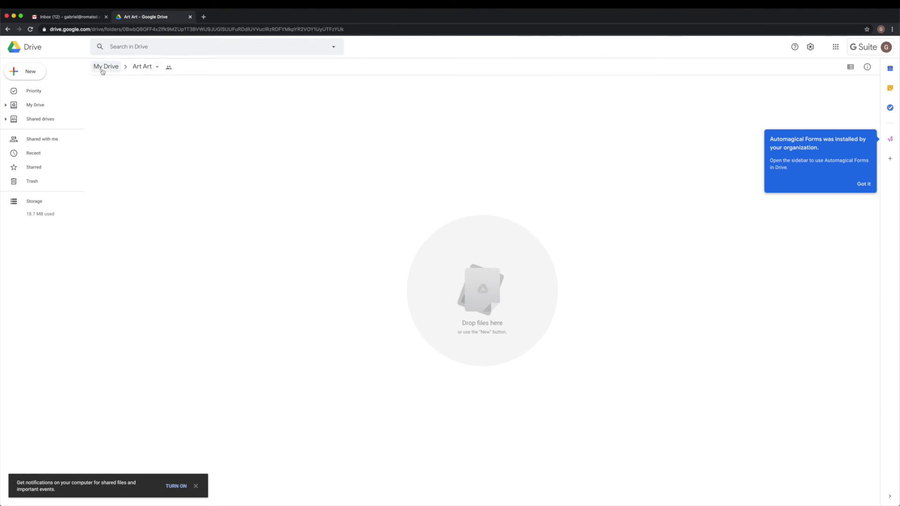
click(101, 66)
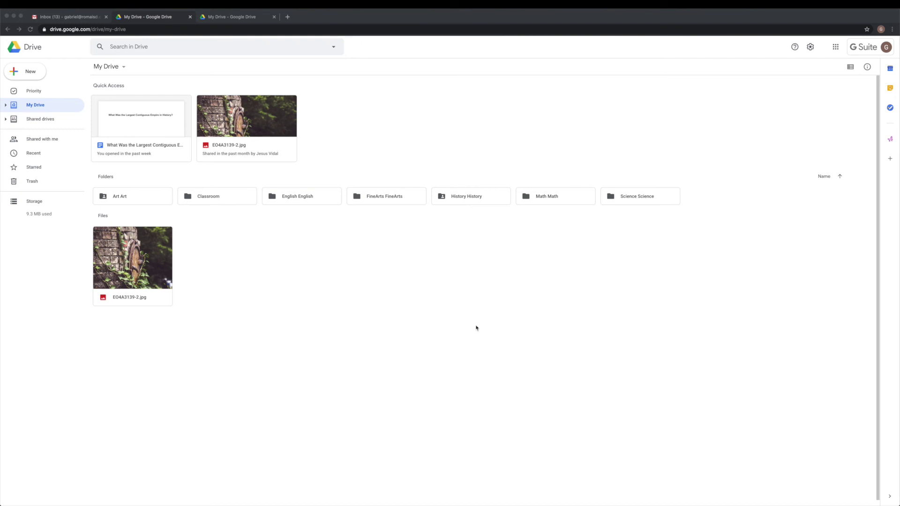
click(121, 68)
click(122, 68)
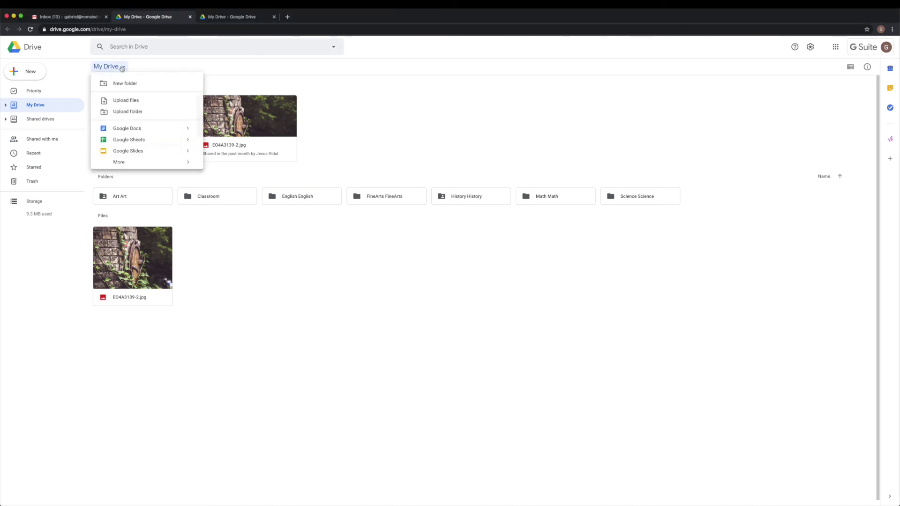
click(142, 89)
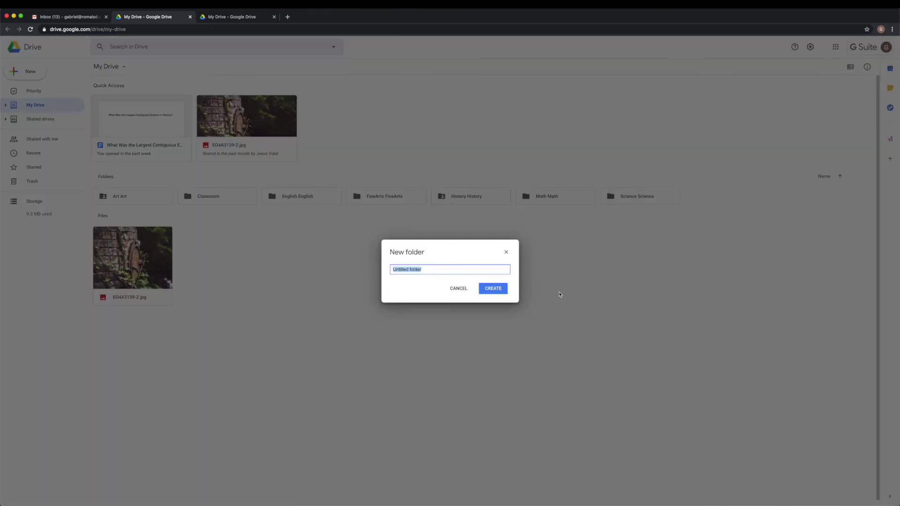
text(A)
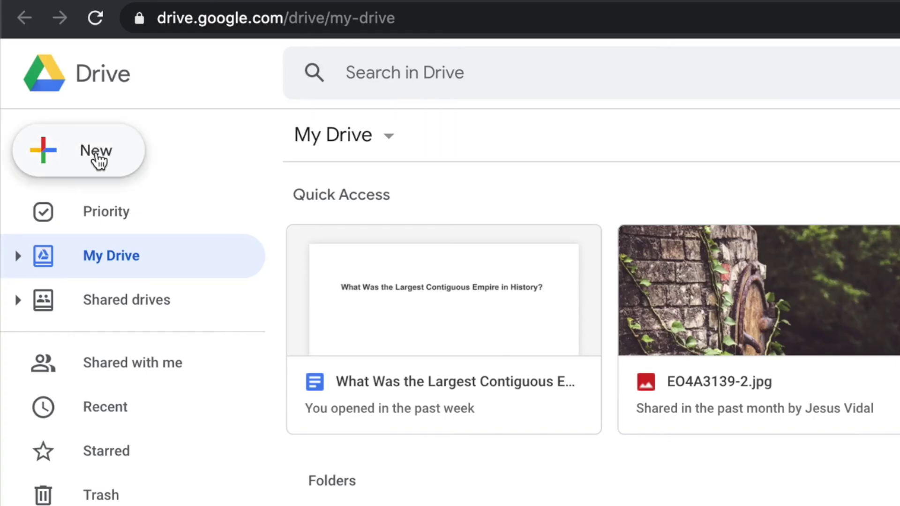
click(31, 74)
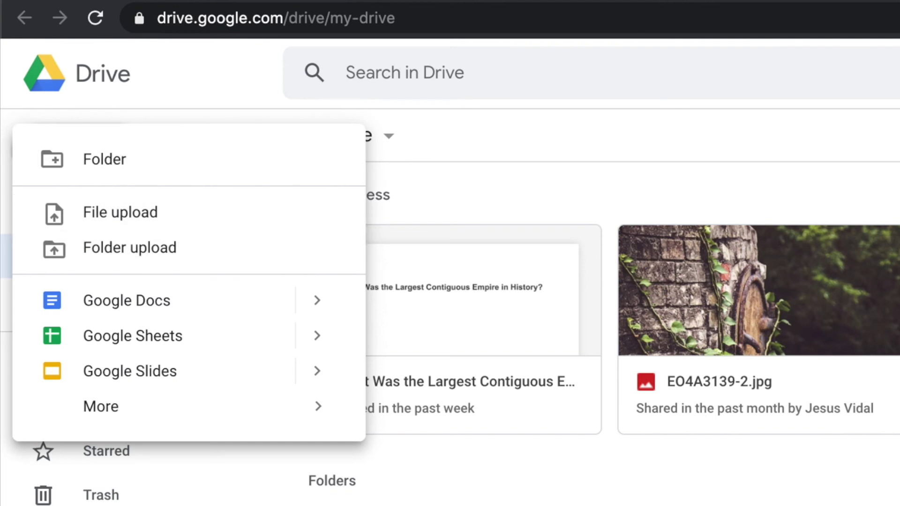
right_click(255, 235)
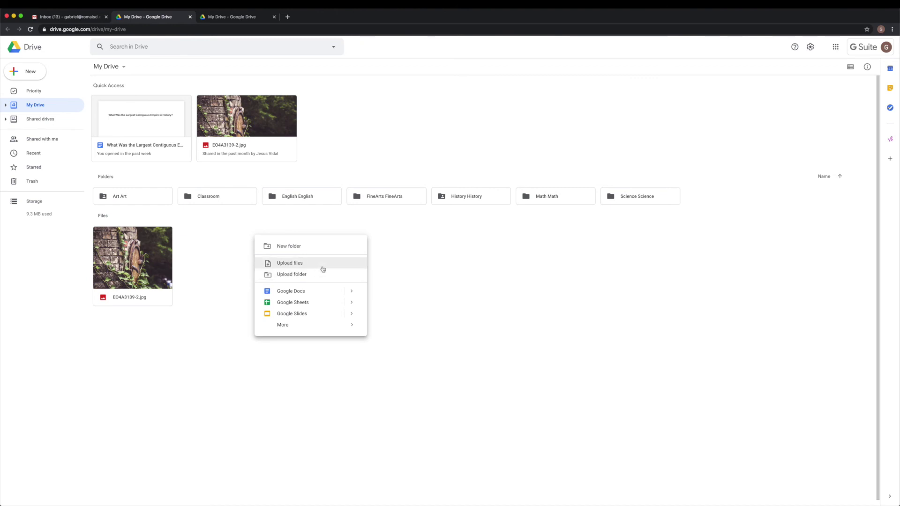
click(425, 265)
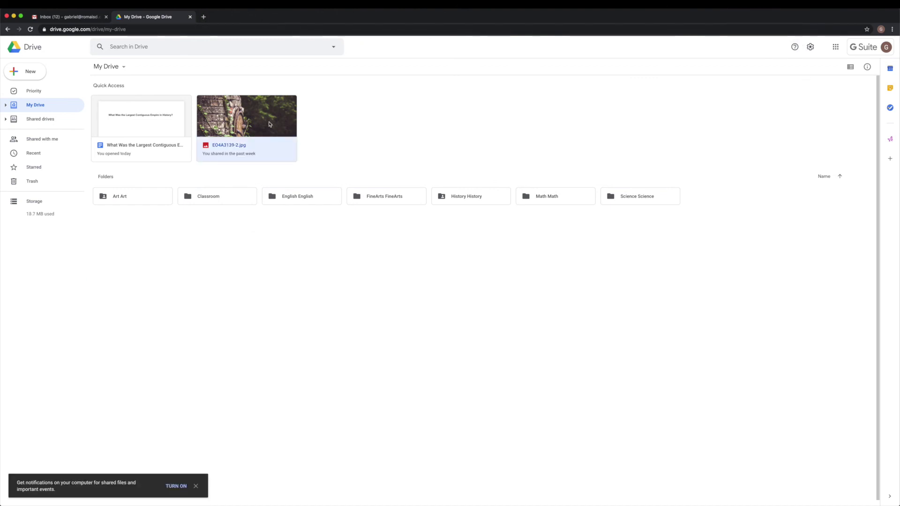
Open sharing for EO4A3139-2.jpg, dismiss the link tip, and enter the teacher's email address
right_click(262, 123)
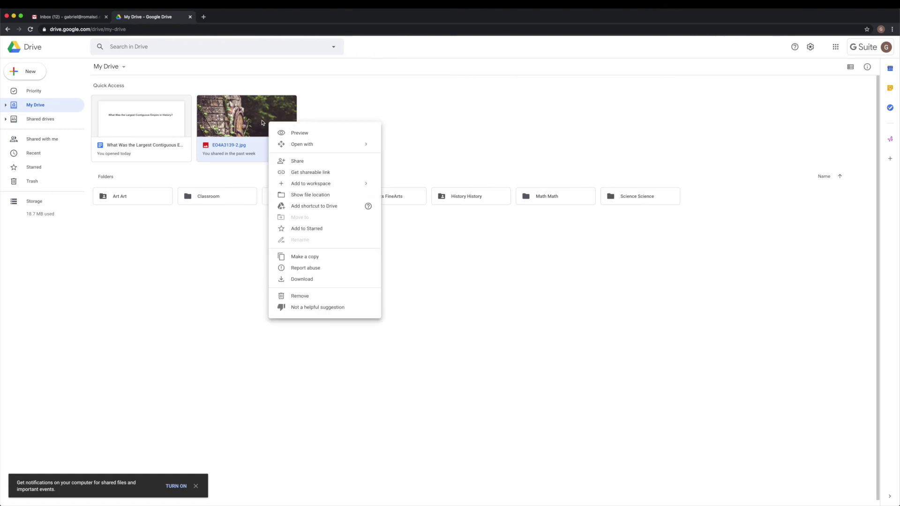
mouse_move(342, 145)
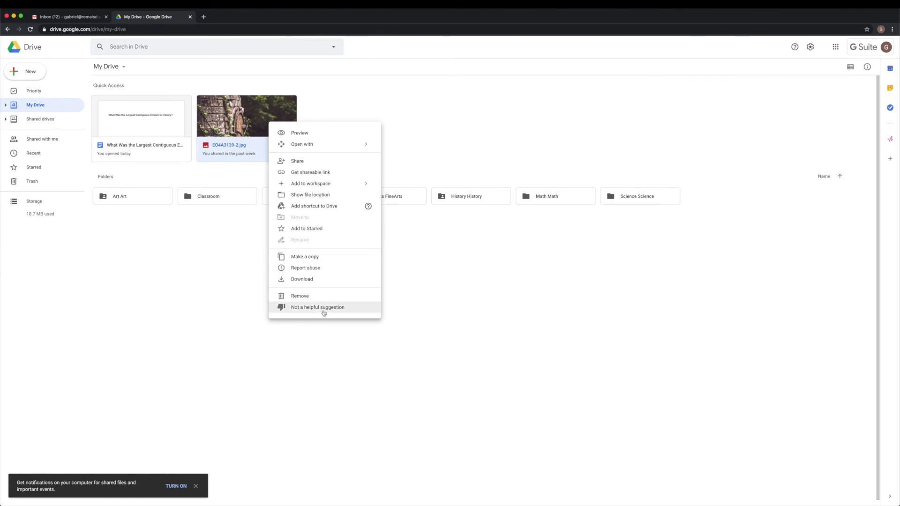
click(315, 174)
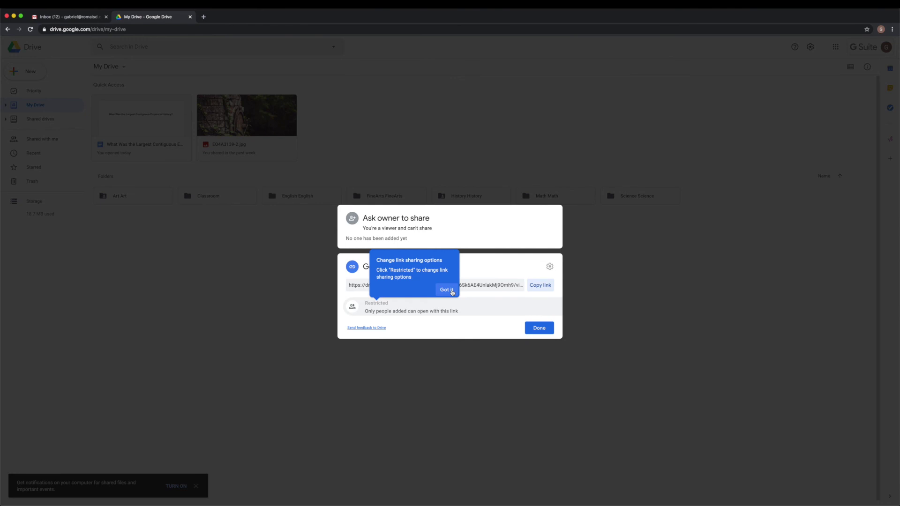
click(446, 290)
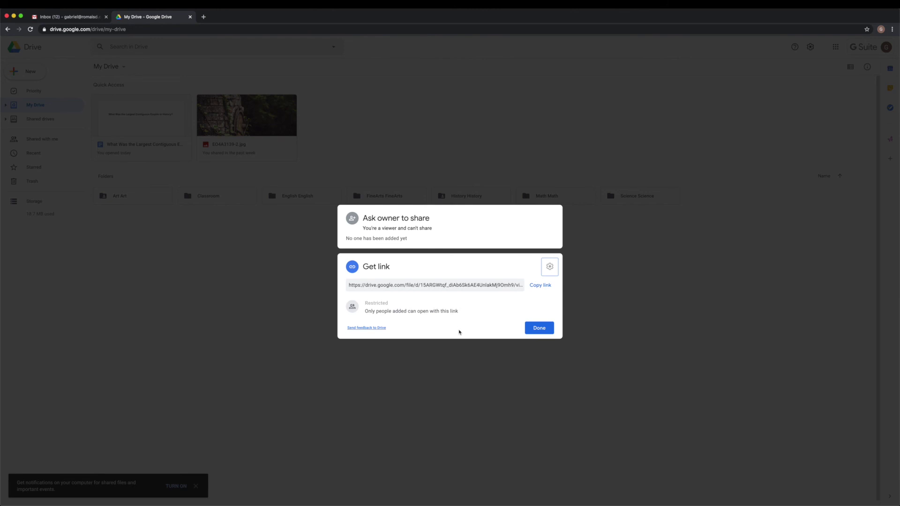
click(400, 237)
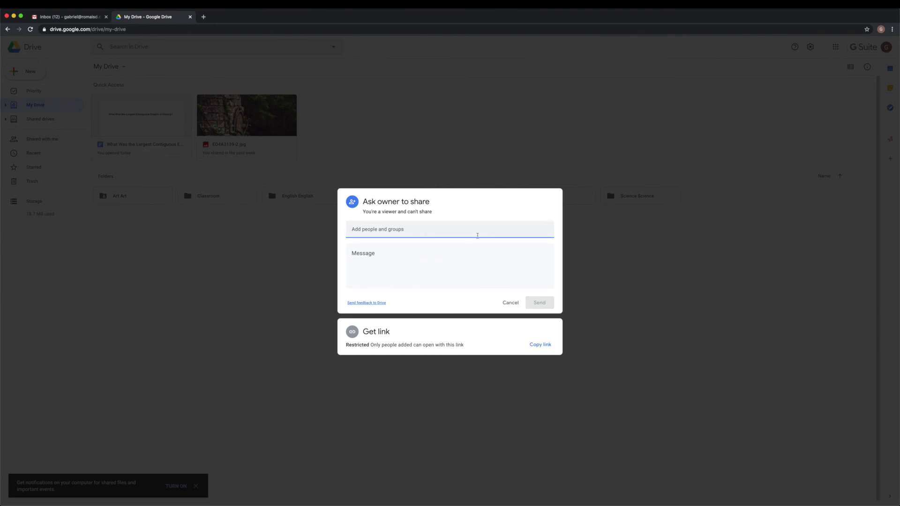
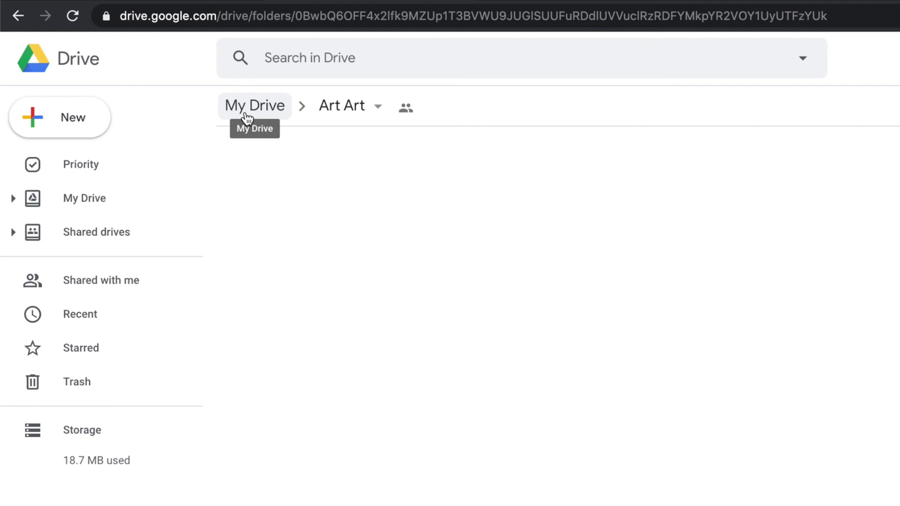
Back in My Drive, remove the EO4A3139-2.jpg image and view it in the Trash
click(247, 117)
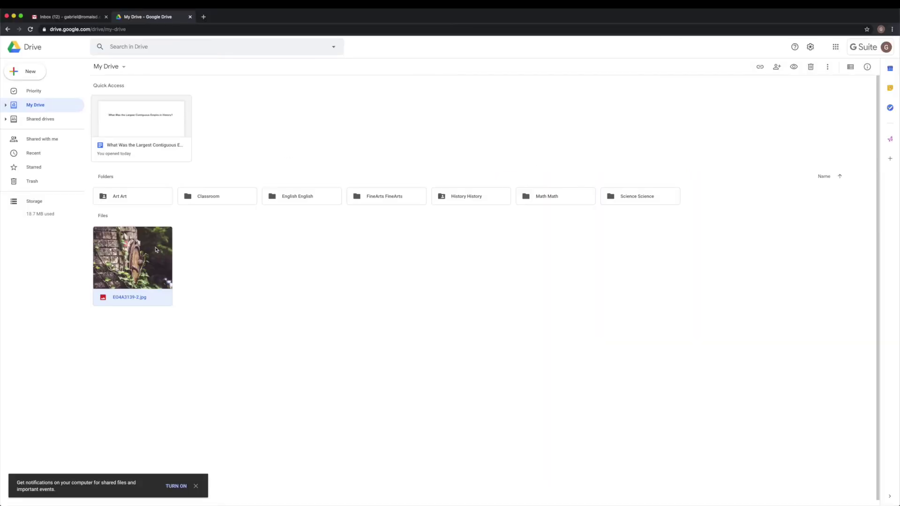
right_click(156, 250)
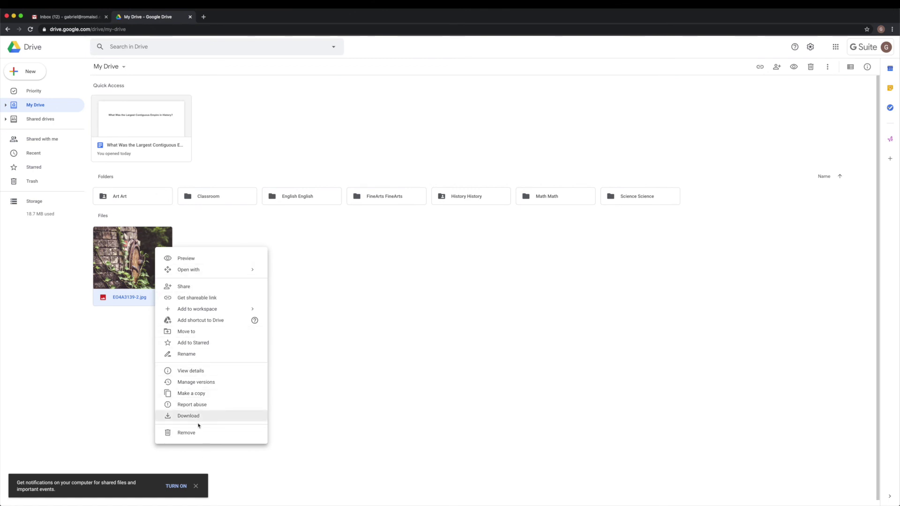
click(196, 433)
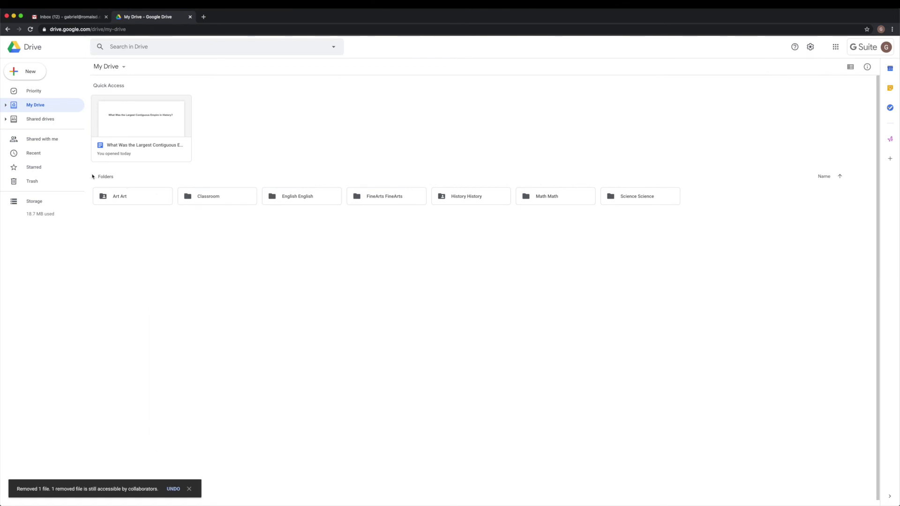
click(48, 185)
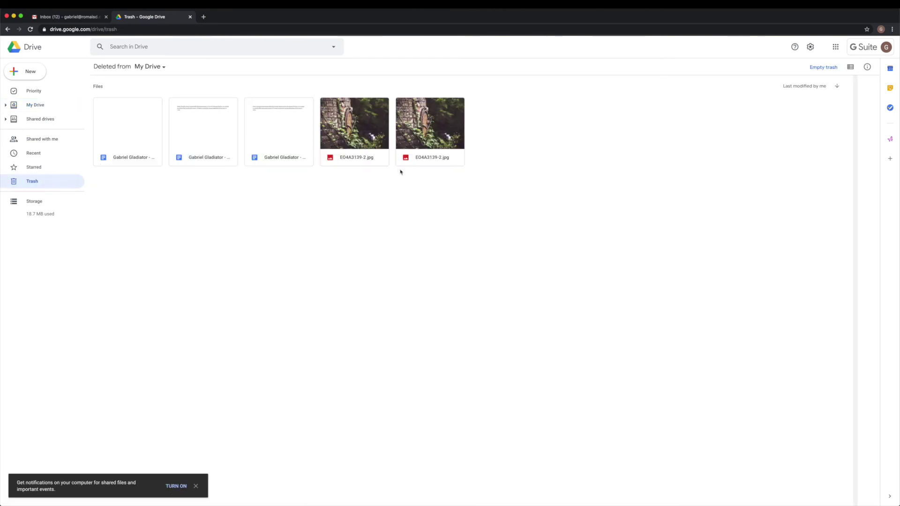
Delete the second trashed EO4A3139-2.jpg forever, confirm the warning, and return to My Drive
right_click(415, 141)
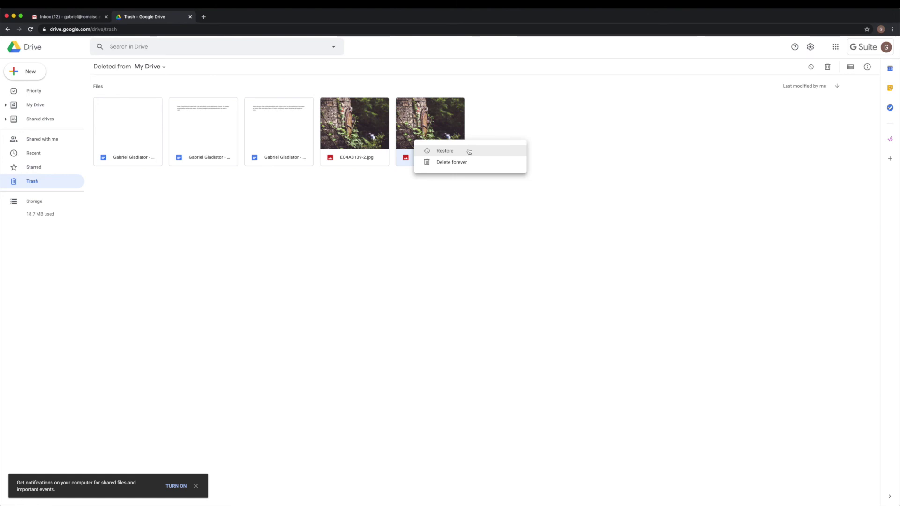
click(442, 168)
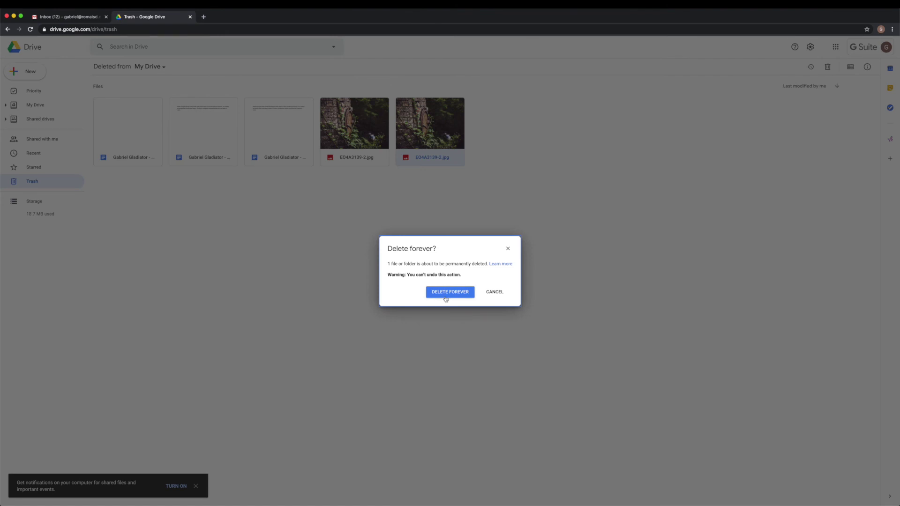
drag(389, 275, 486, 304)
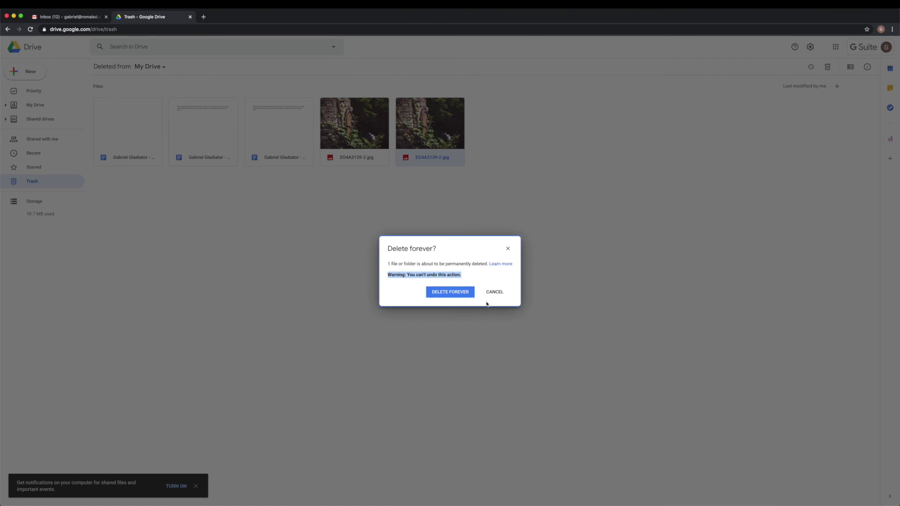
click(450, 292)
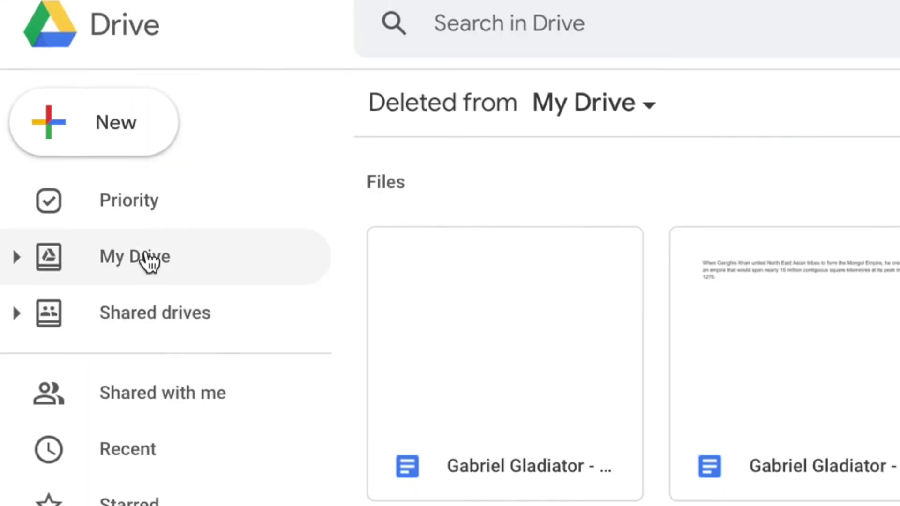
click(149, 261)
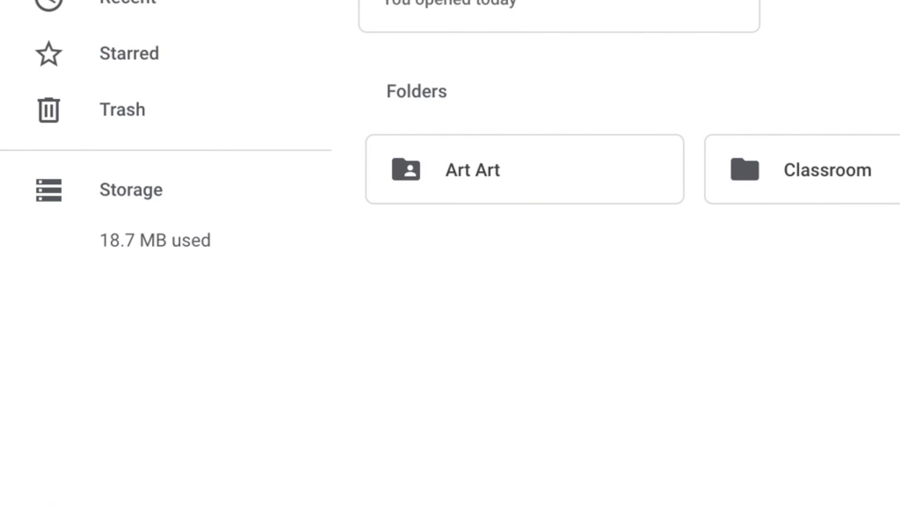